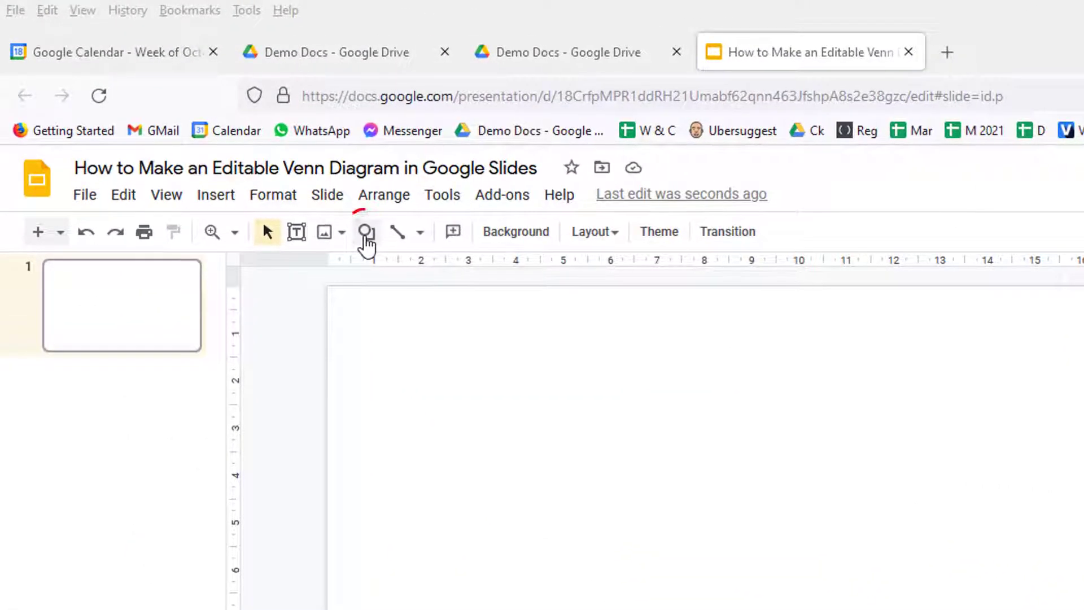
- Draw a large light-grey circle on the blank slide with the Oval shape
click(200, 128)
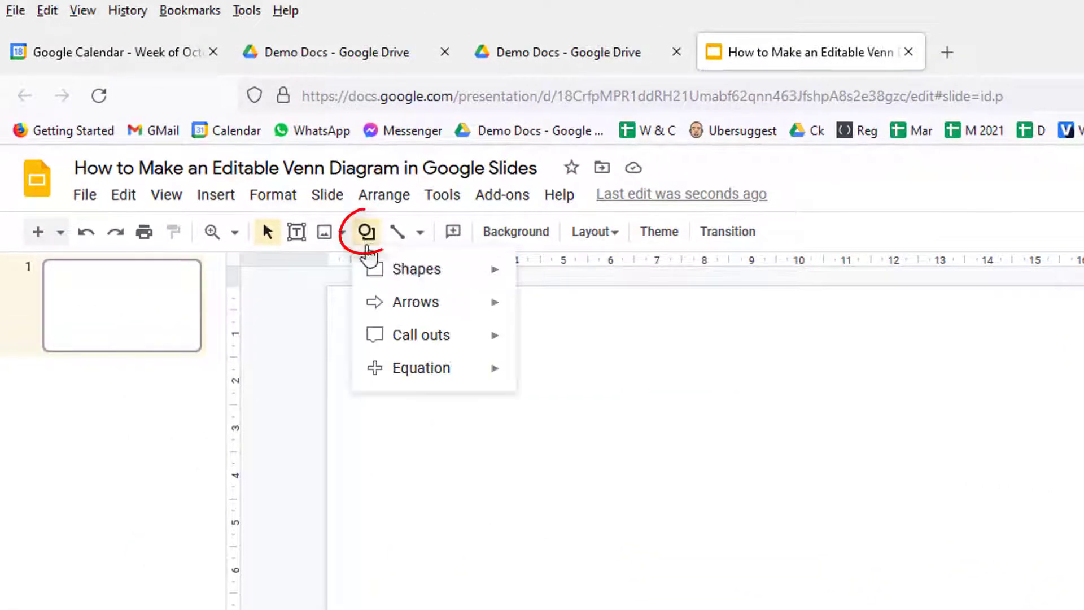
mouse_move(417, 269)
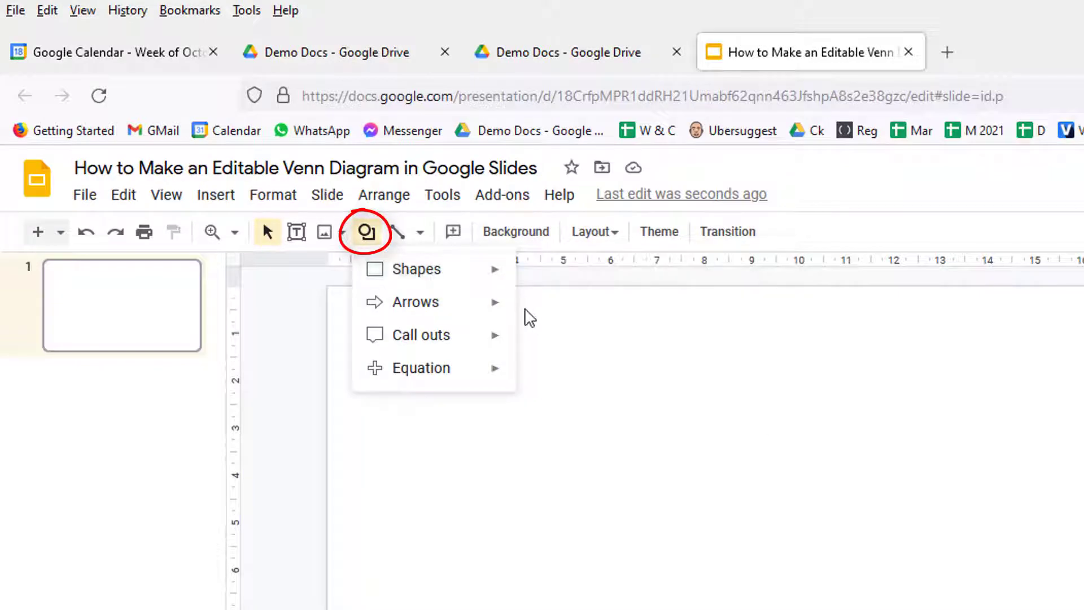
click(532, 315)
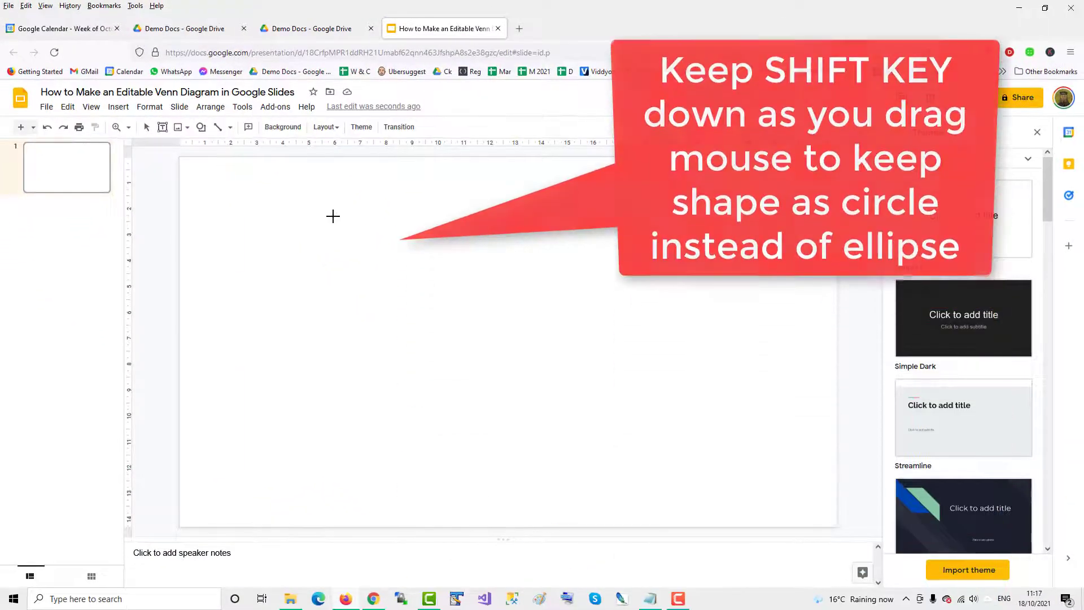
mouse_move(331, 216)
mouse_down()
mouse_move(381, 276)
mouse_move(427, 300)
mouse_up()
mouse_move(320, 194)
mouse_down()
mouse_move(415, 305)
mouse_move(438, 290)
mouse_move(433, 305)
mouse_move(496, 331)
mouse_up()
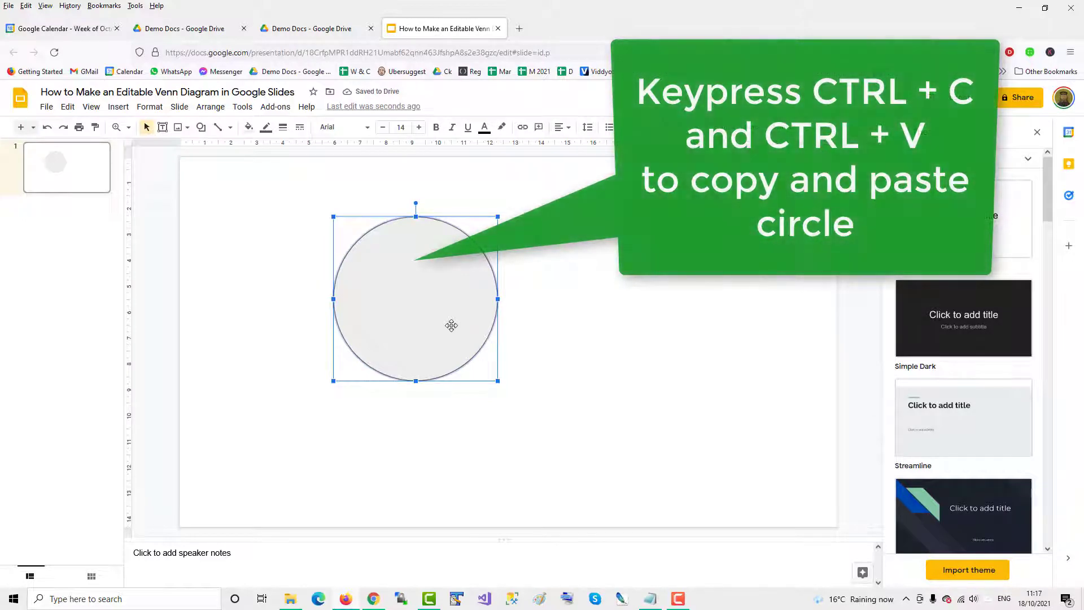
- Paste two copies of the circle, one overlapping to the right and one below between them
key(ctrl+c)
key(ctrl+v)
drag(448, 319, 541, 316)
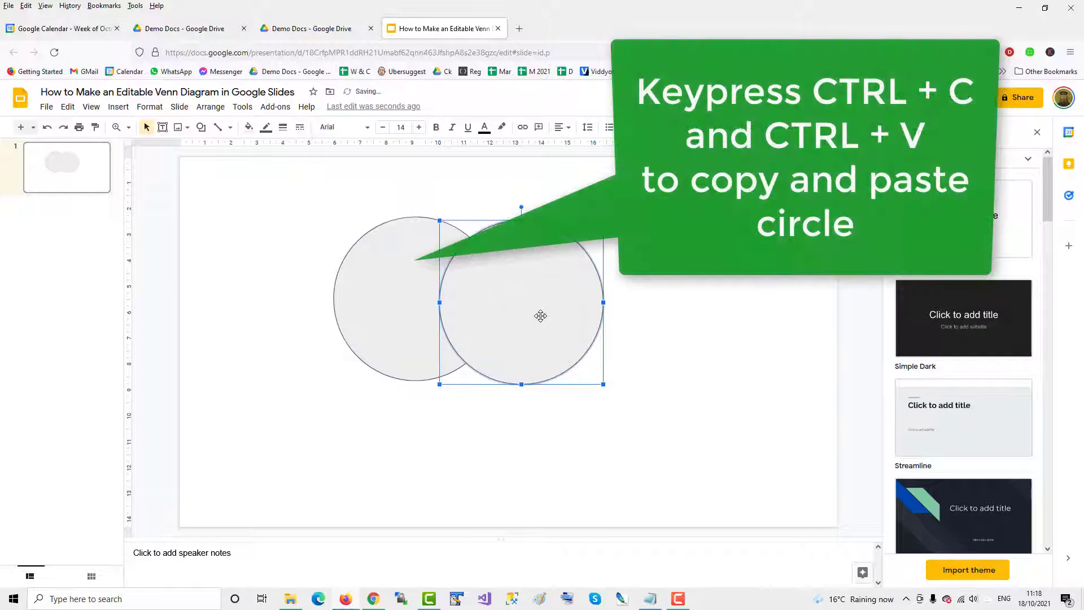
key(ctrl+v)
drag(531, 329, 472, 392)
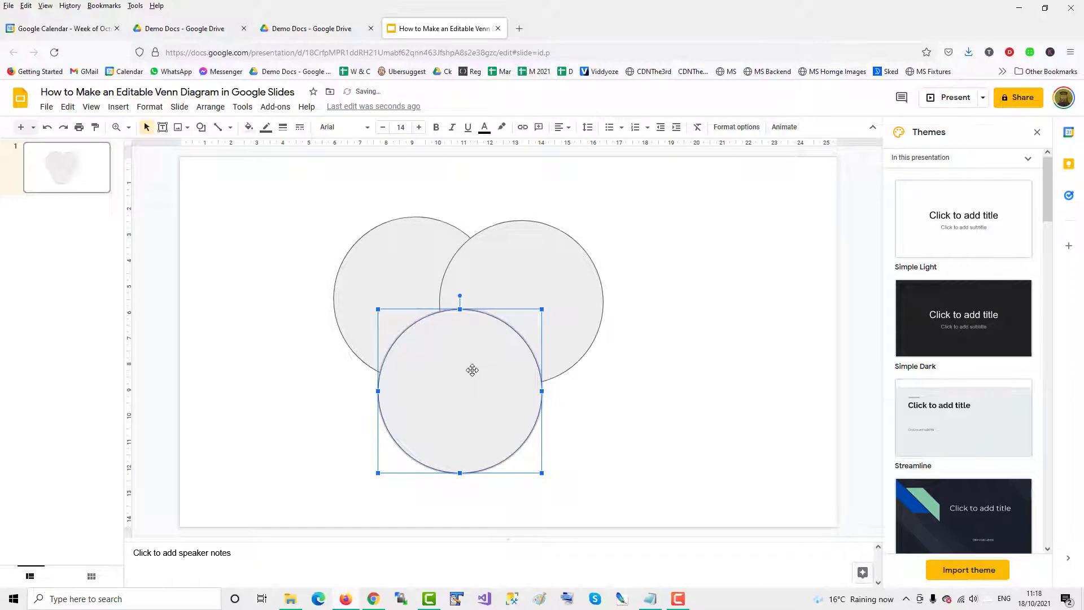
- Fill the lower circle red, the upper-right circle orange and the left circle yellow
click(249, 127)
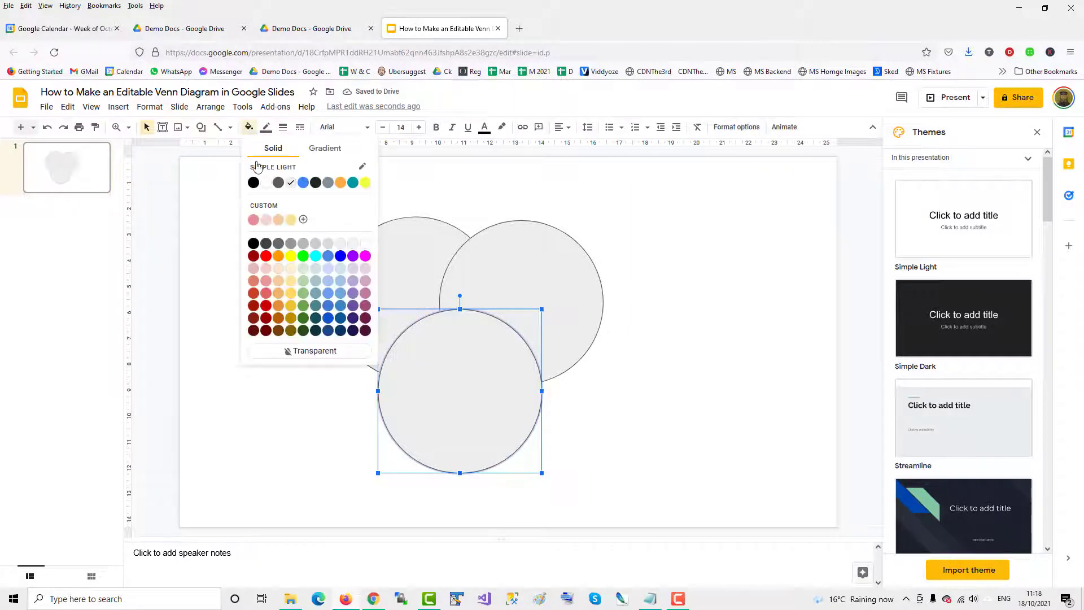
click(268, 295)
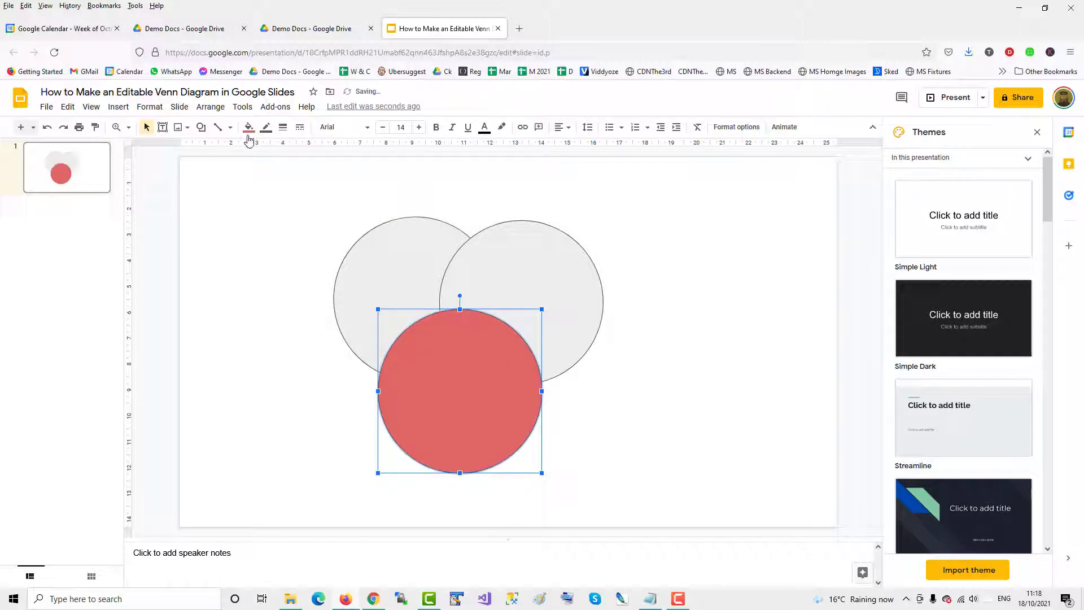
key(Tab)
click(248, 127)
click(278, 293)
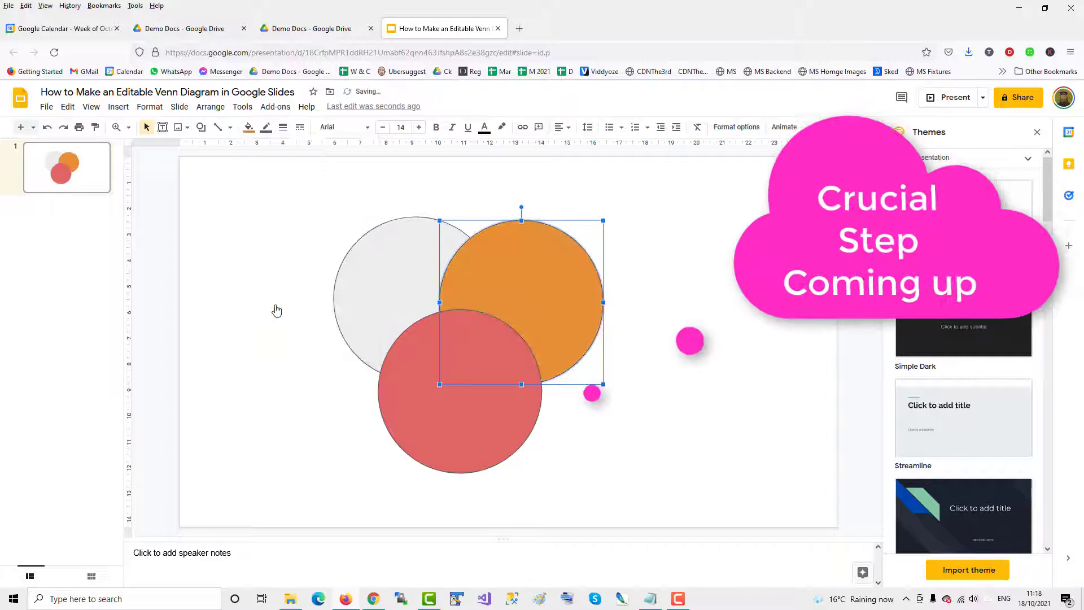
click(401, 280)
click(248, 127)
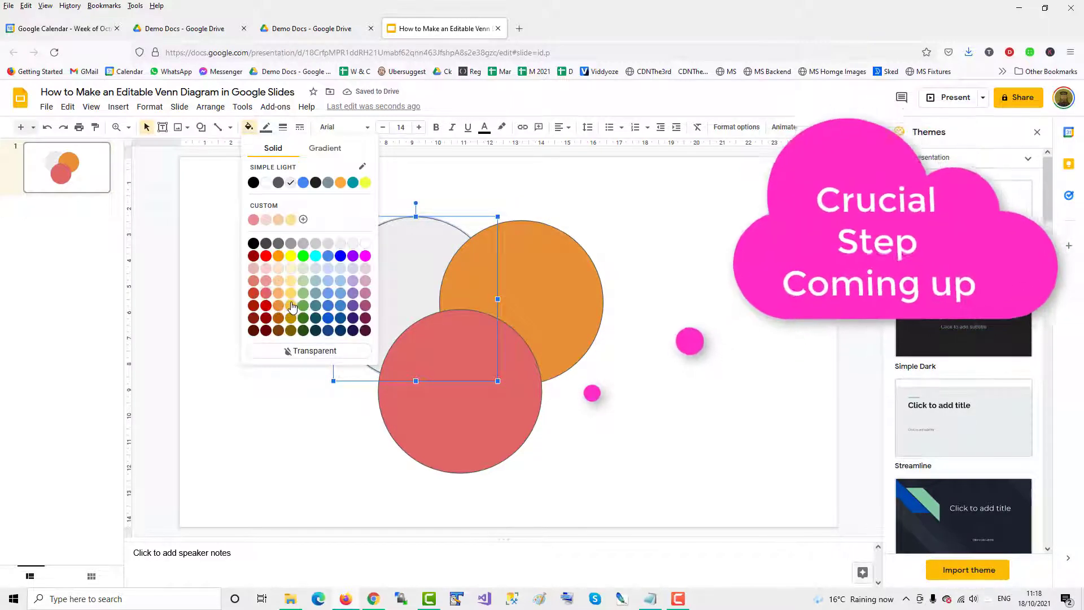
click(288, 306)
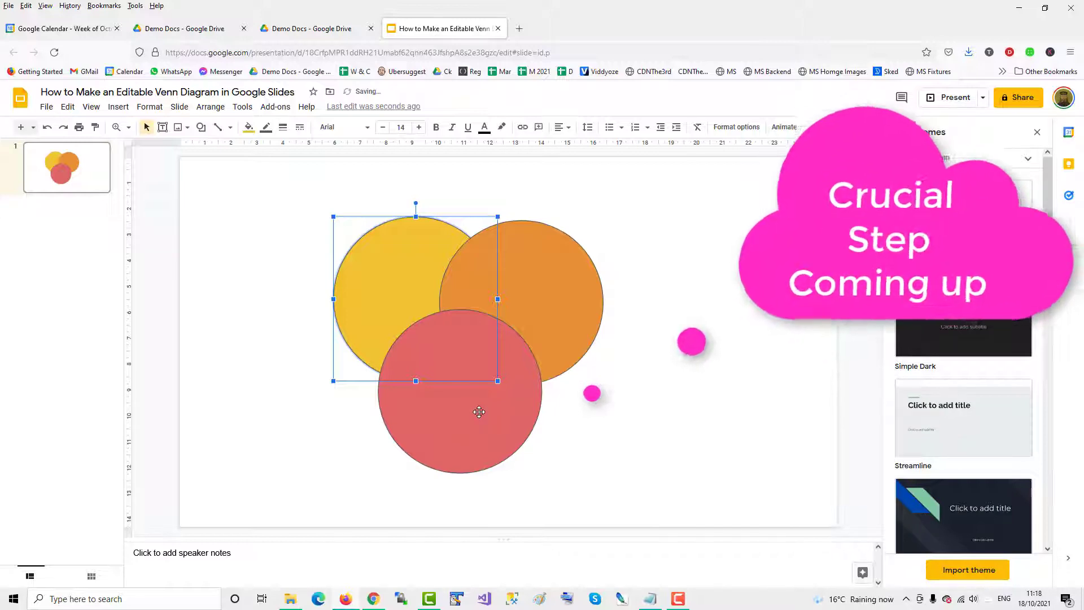
click(478, 412)
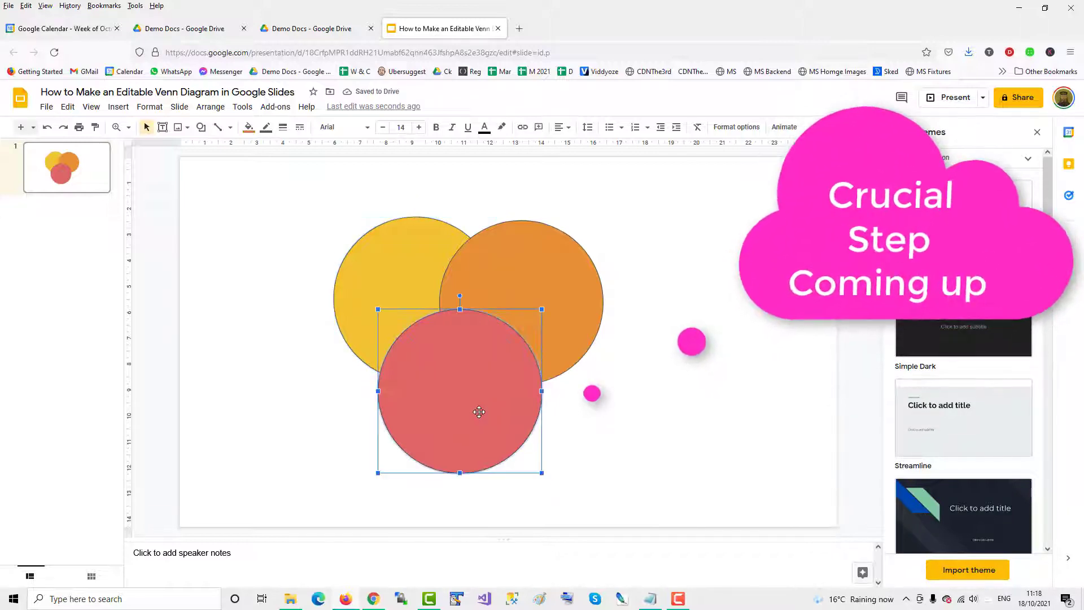
- Lower the red circle's custom fill transparency so it turns semi-transparent pale pink
click(232, 53)
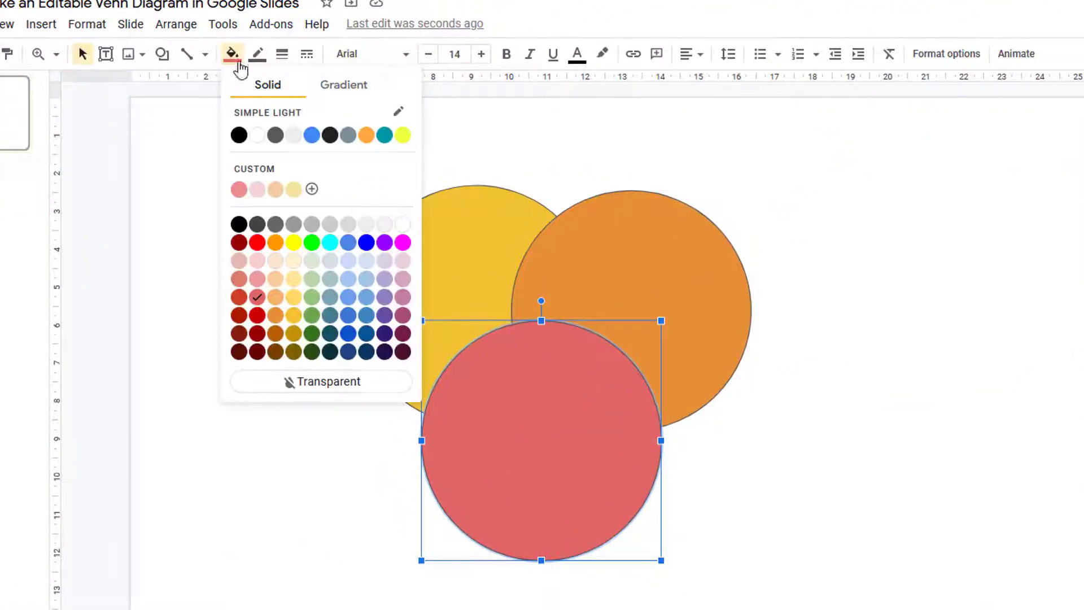
click(312, 188)
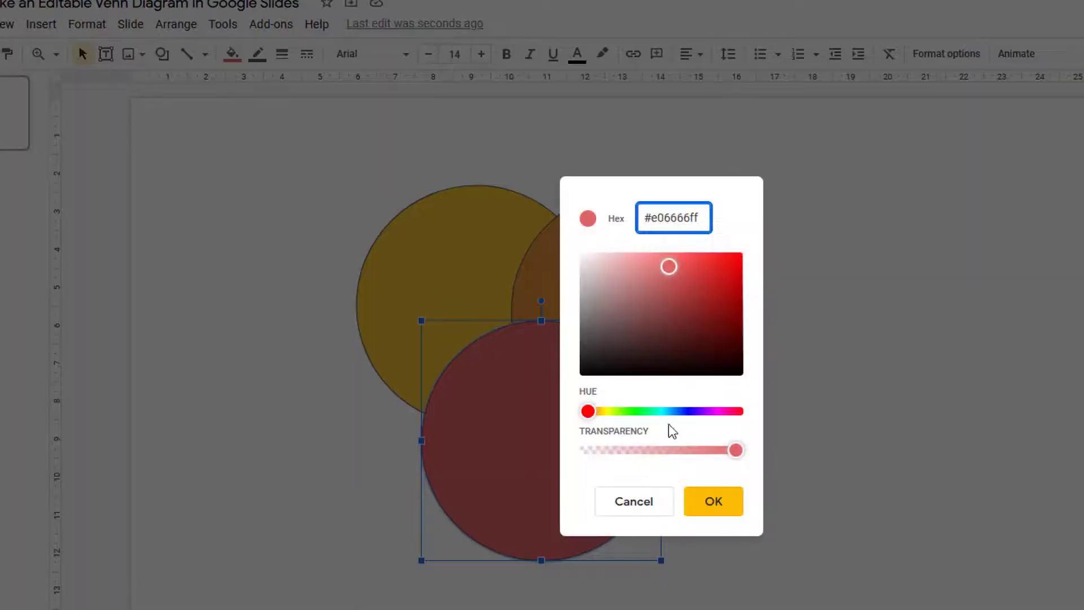
drag(737, 450, 703, 451)
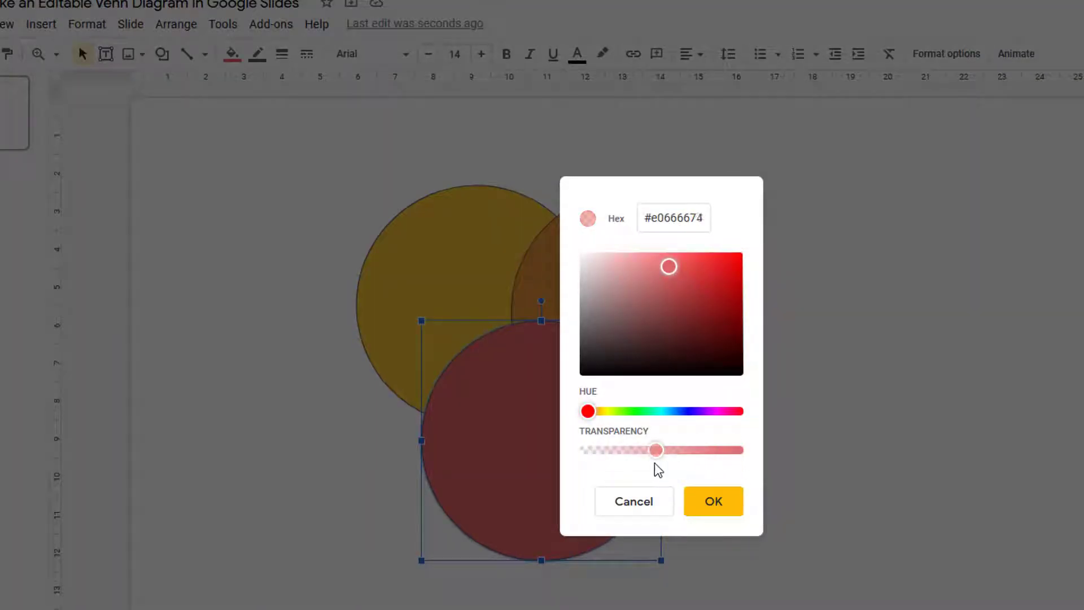
click(713, 505)
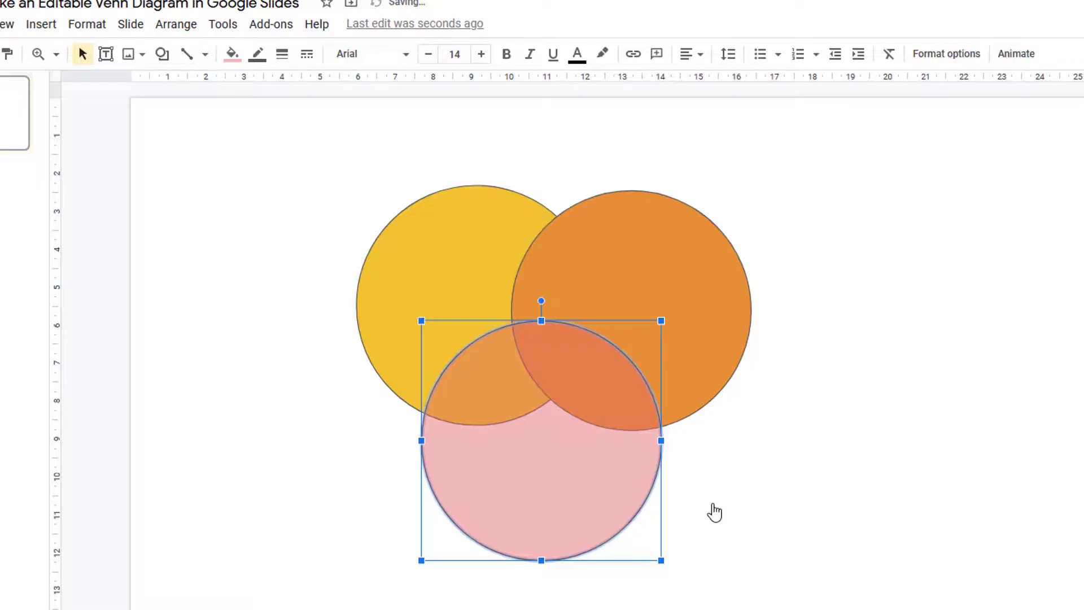
click(713, 326)
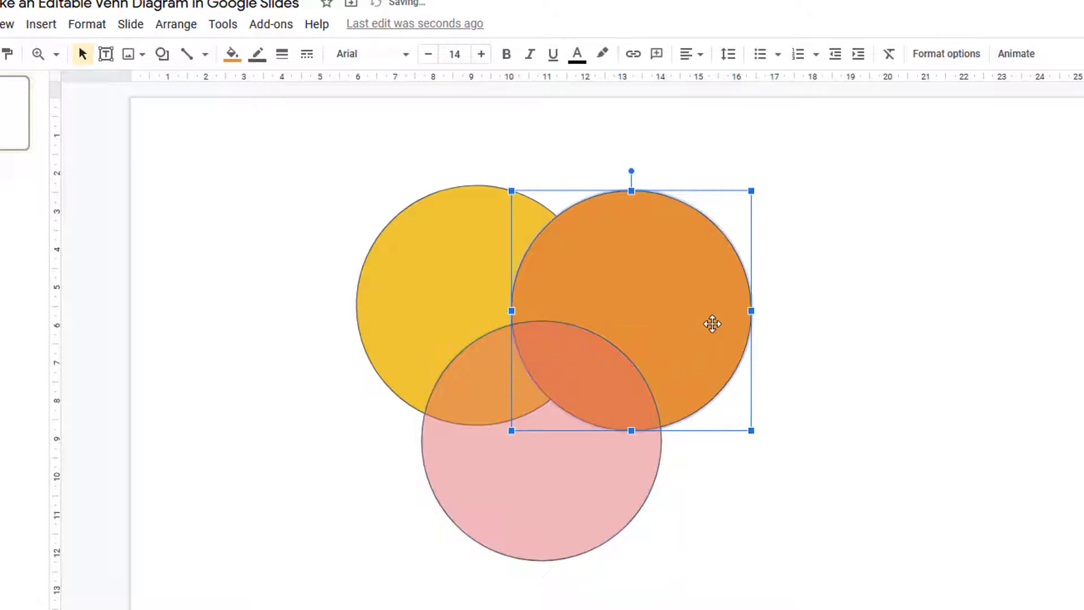
- Lower the orange circle's custom fill transparency so it turns semi-transparent peach
click(231, 55)
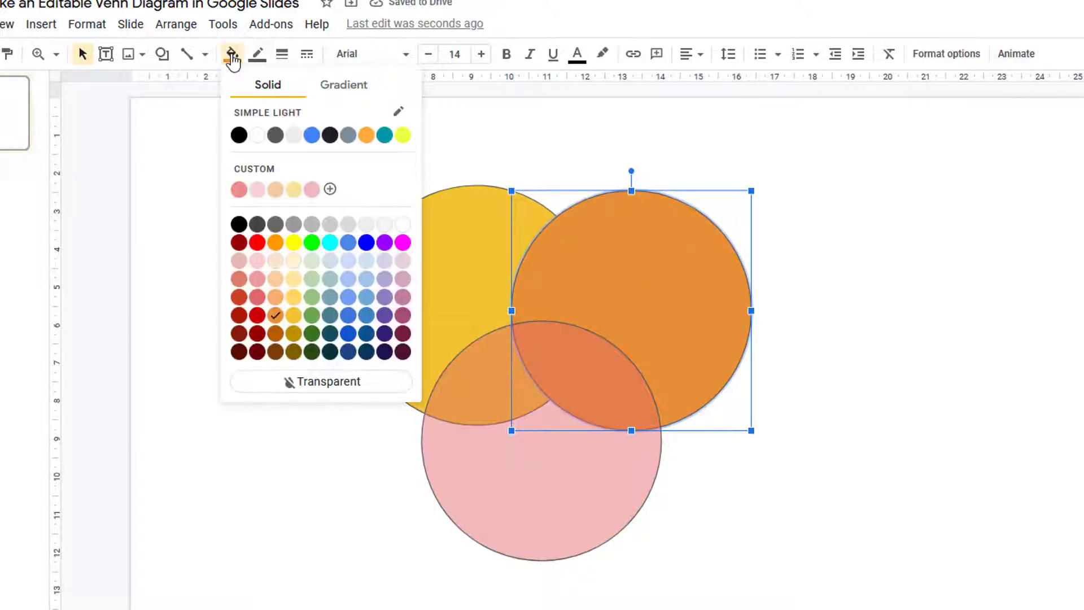
click(265, 173)
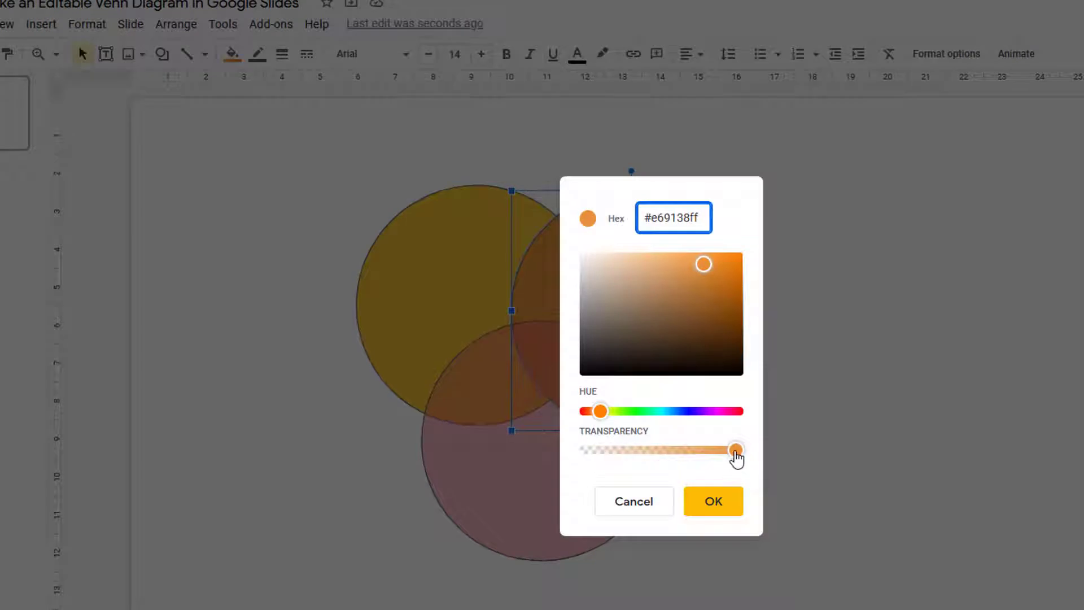
drag(736, 457, 660, 467)
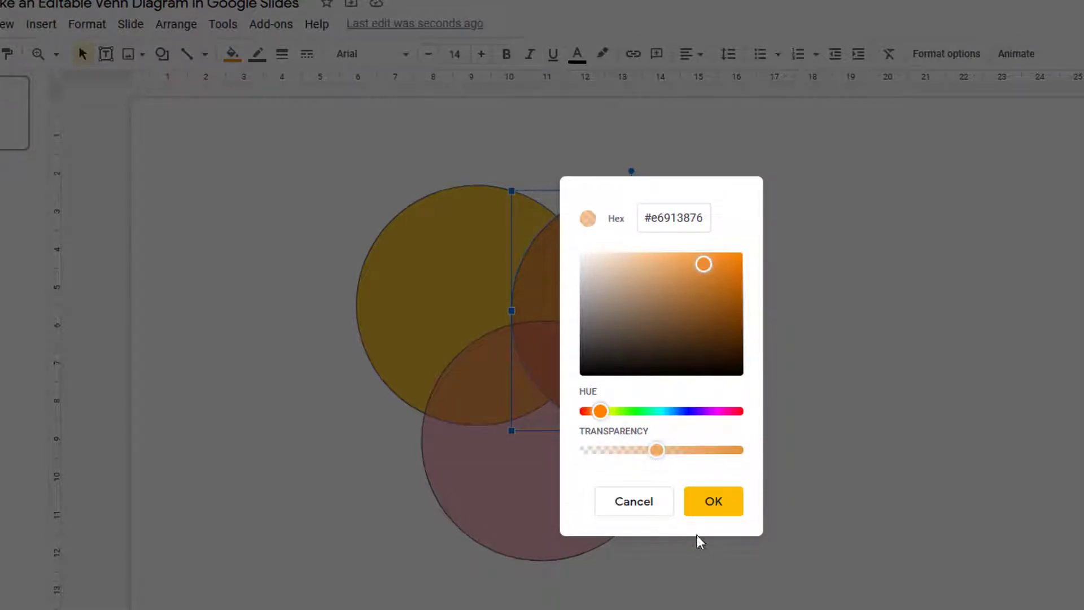
click(714, 503)
click(828, 393)
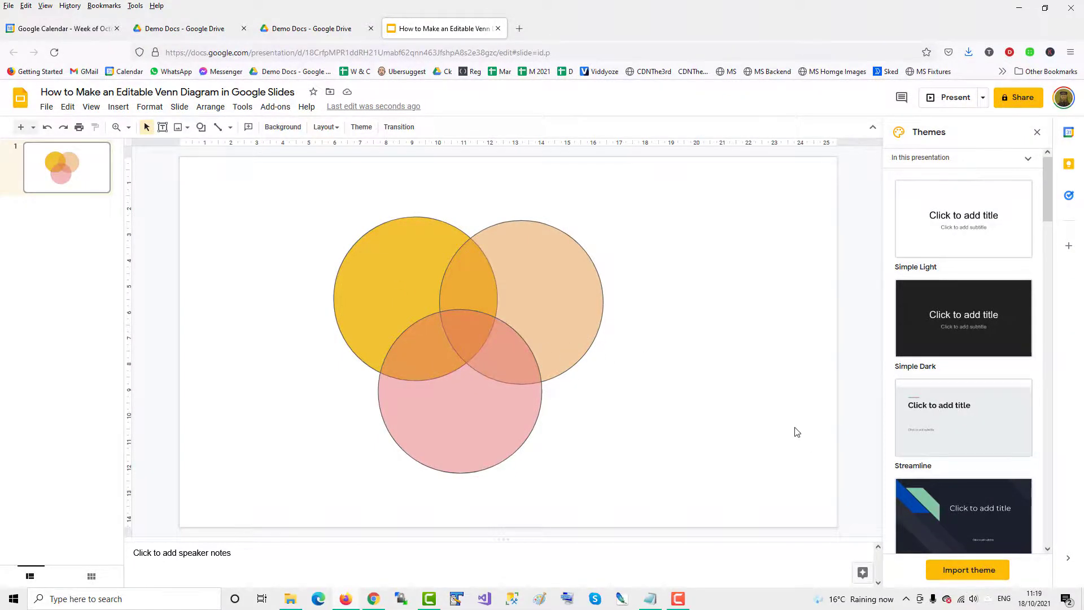
- Add a text box reading 'Info 1' inside the yellow-pink overlap
click(163, 129)
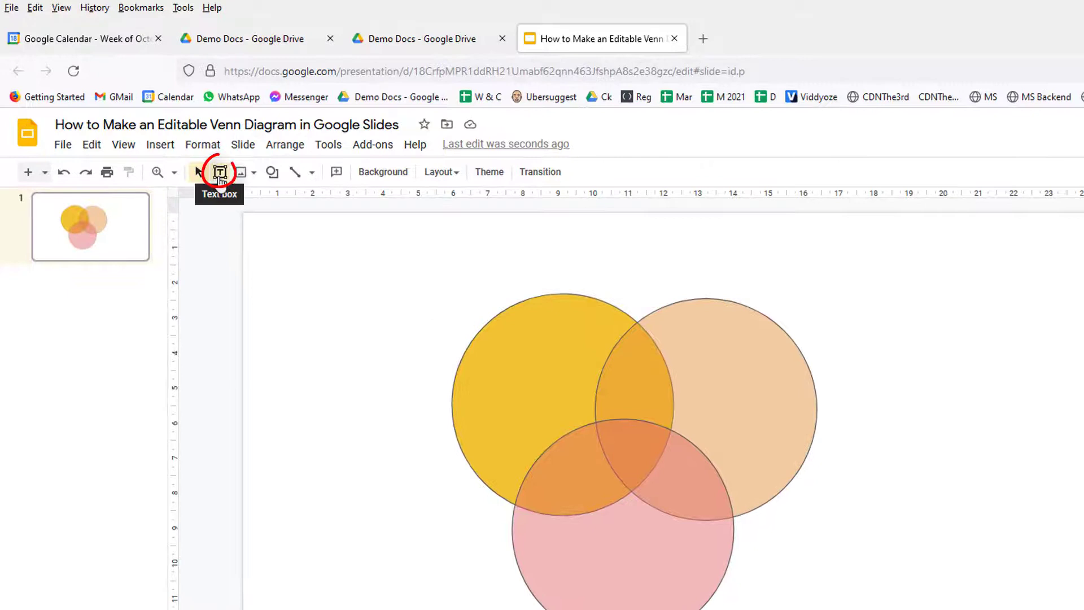
click(219, 172)
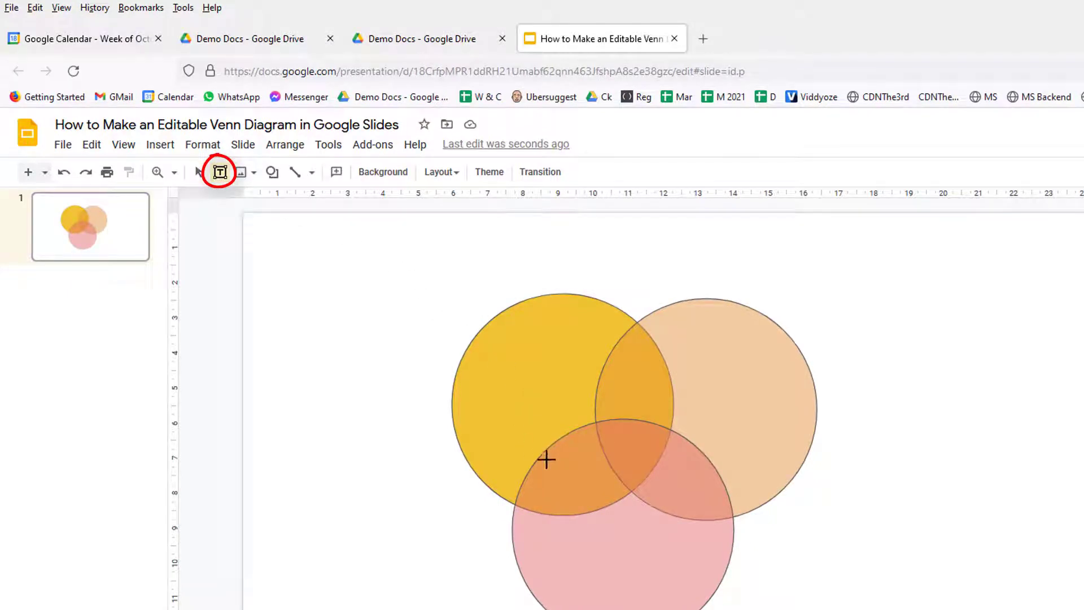
drag(608, 488, 609, 499)
text(Info 1)
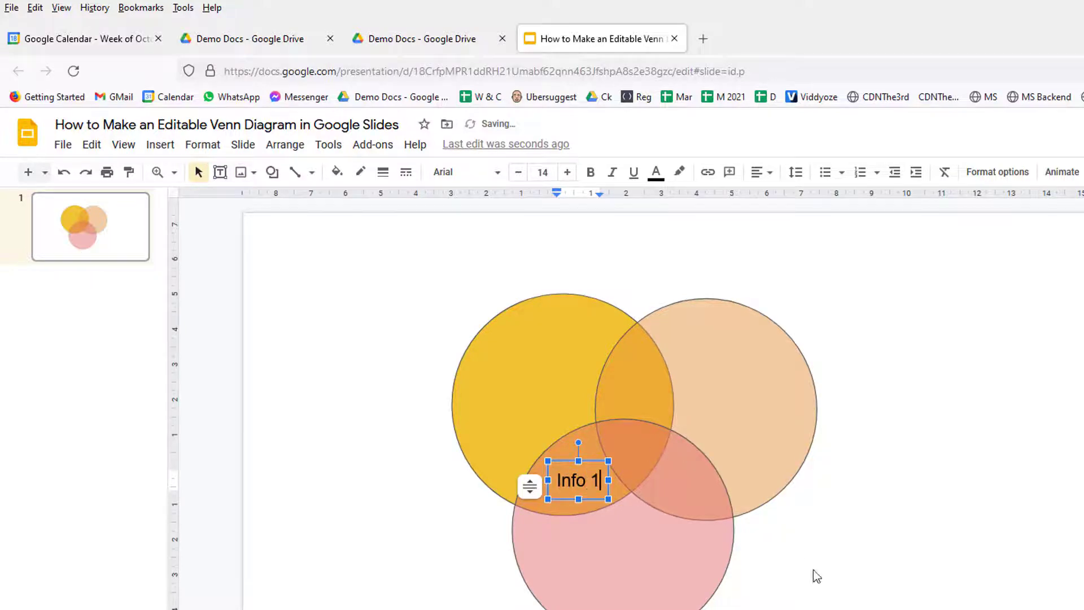
click(810, 547)
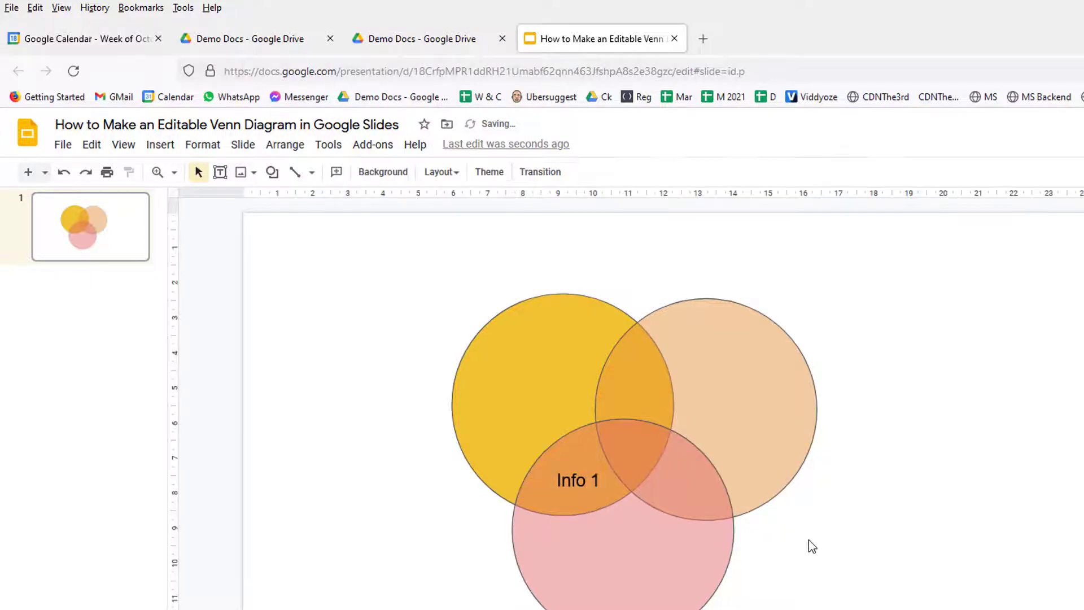